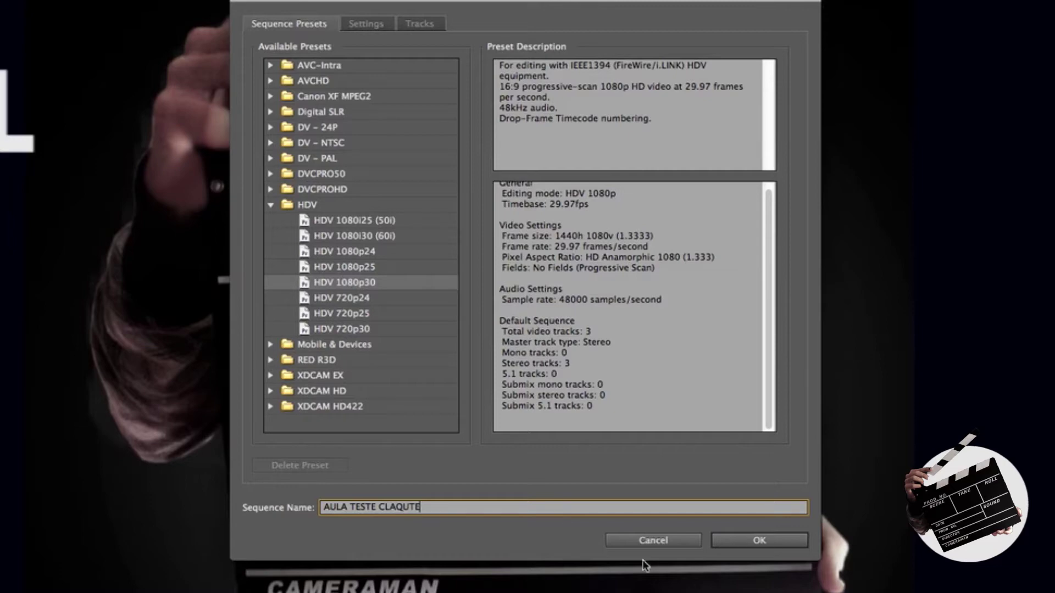
Create the sequence AULA TESTE CLAQUETE from the HDV 1080p30 preset
{"action": "left_click", "coordinate": [734, 542]}
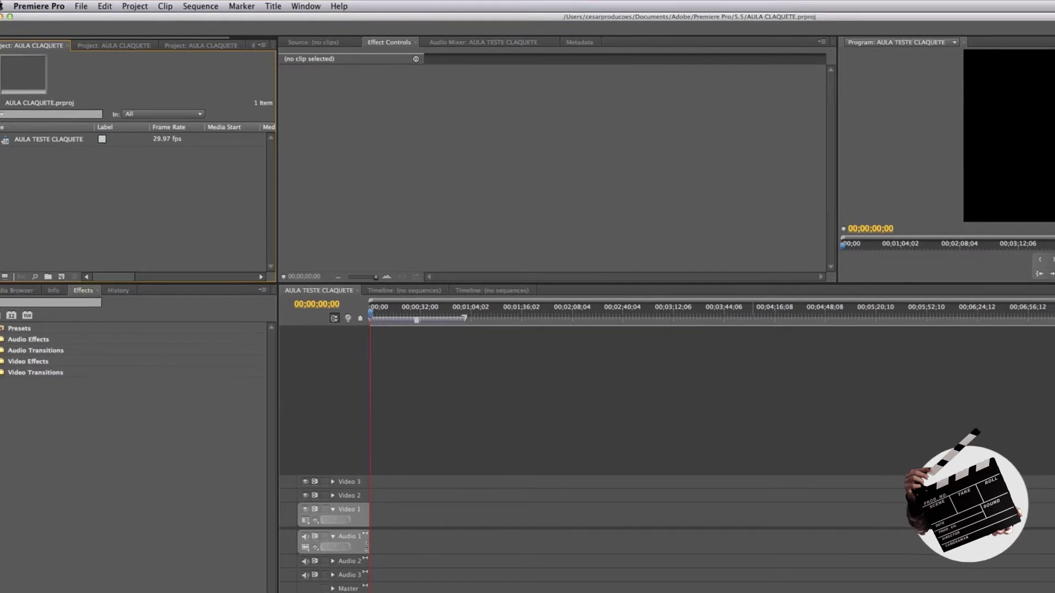
{"action": "left_click", "coordinate": [78, 7]}
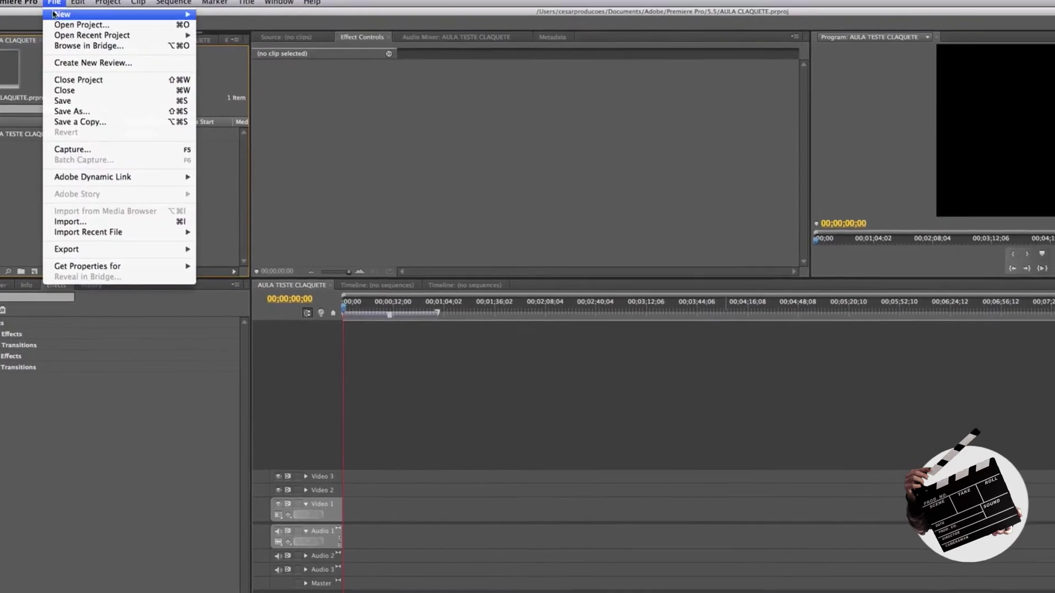
{"action": "mouse_move", "coordinate": [77, 17]}
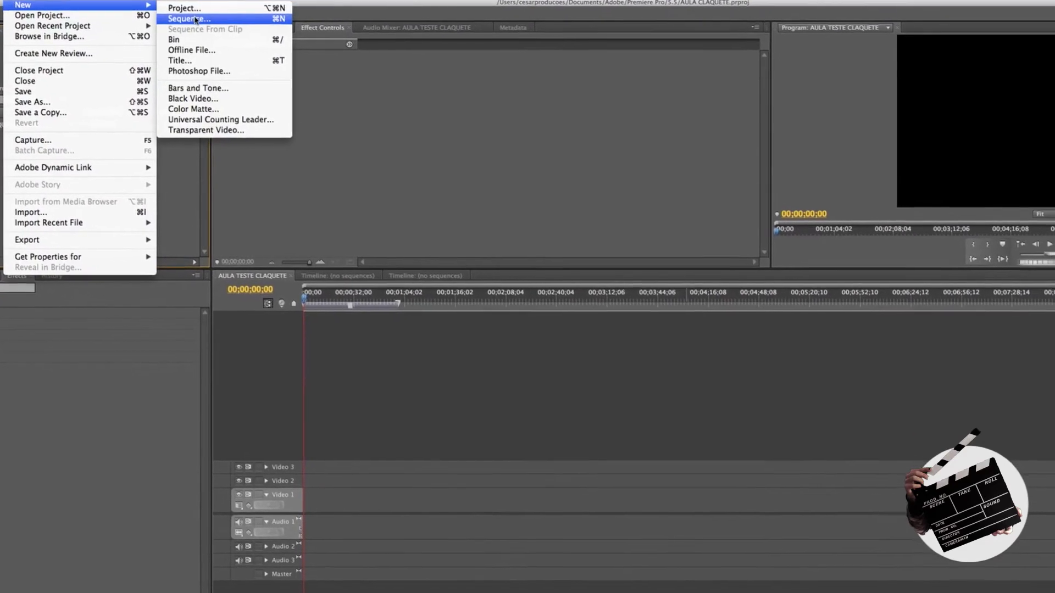
{"action": "left_click", "coordinate": [196, 20]}
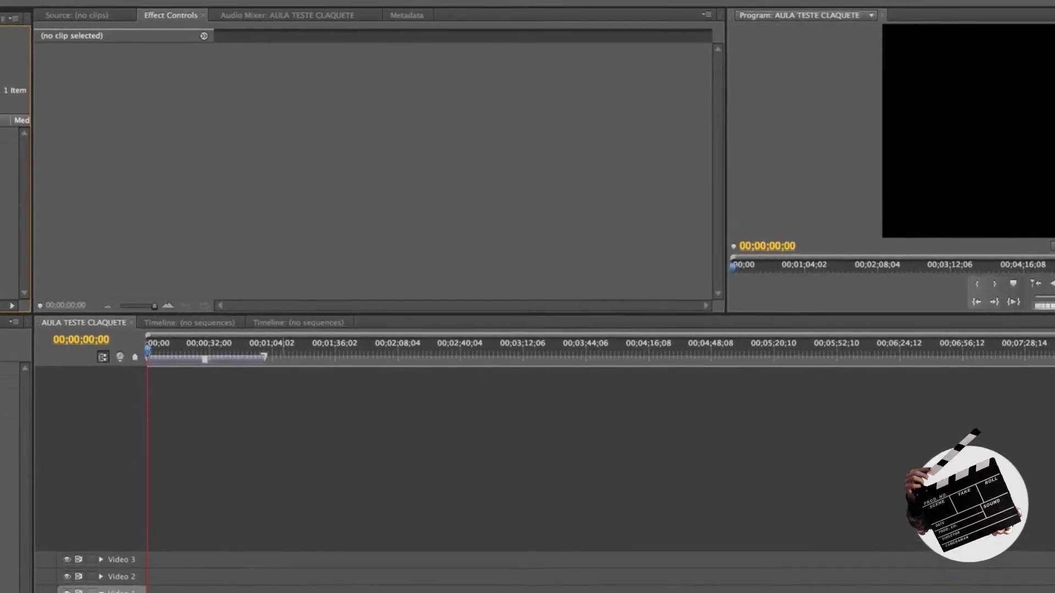
Import the video file MVI_5839 tratado.mp4 from the eps 01 folder into the project
{"action": "key", "text": "super+i"}
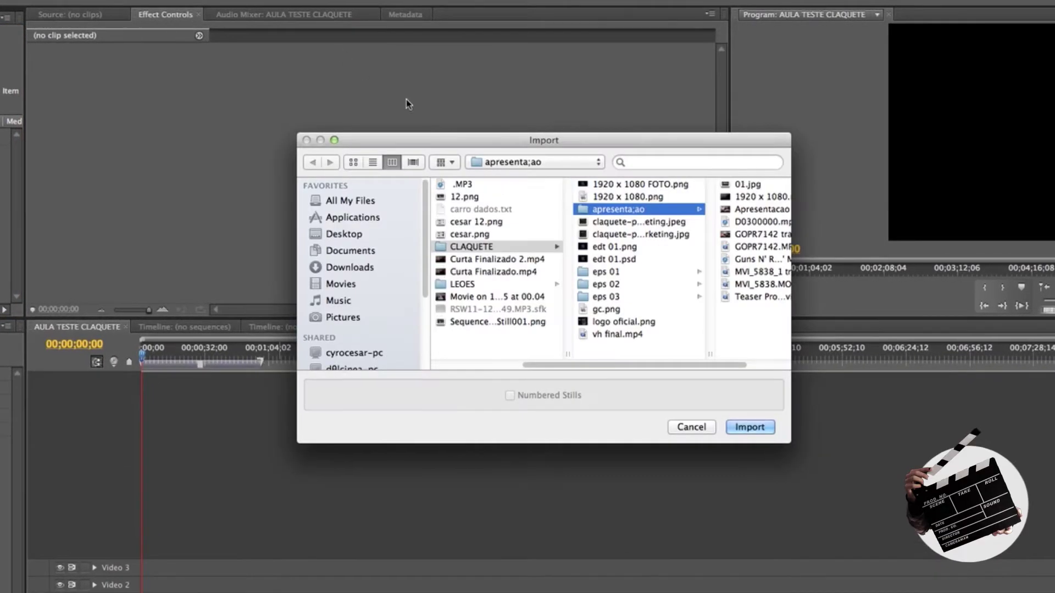
{"action": "left_click", "coordinate": [604, 272]}
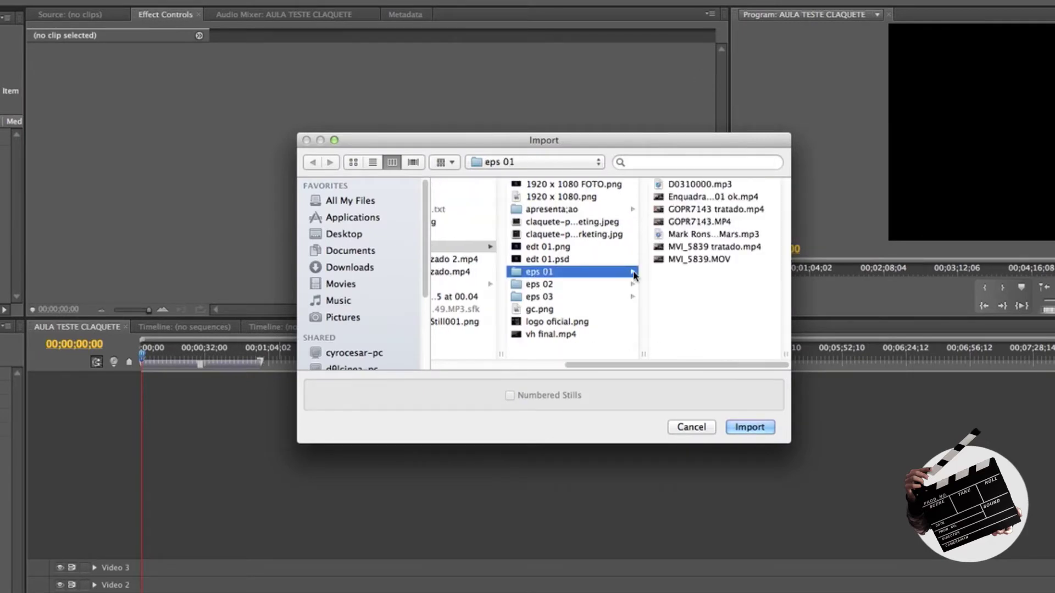
{"action": "left_click", "coordinate": [689, 198]}
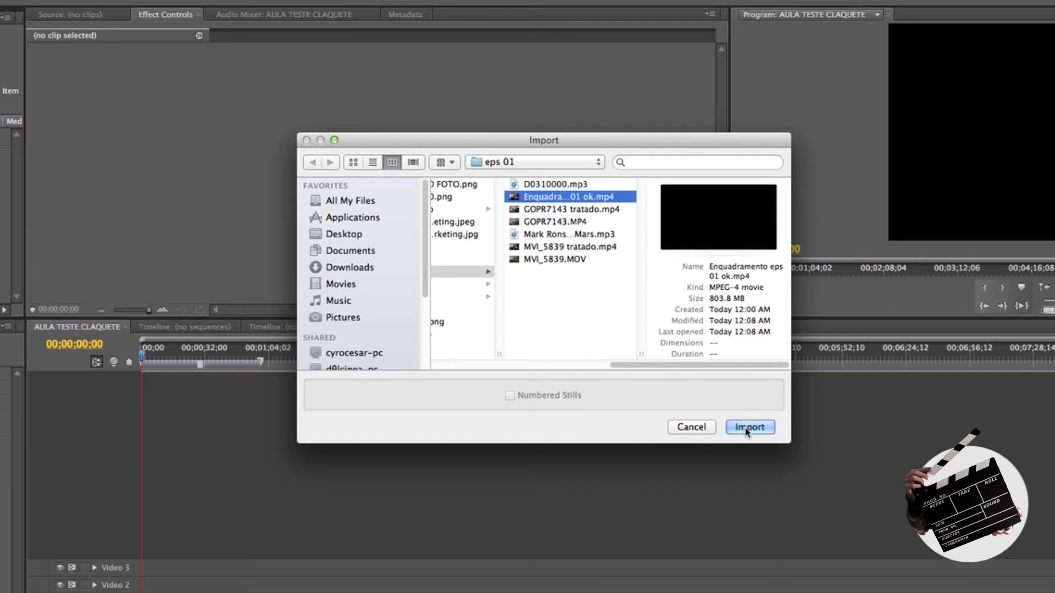
{"action": "left_click", "coordinate": [572, 209]}
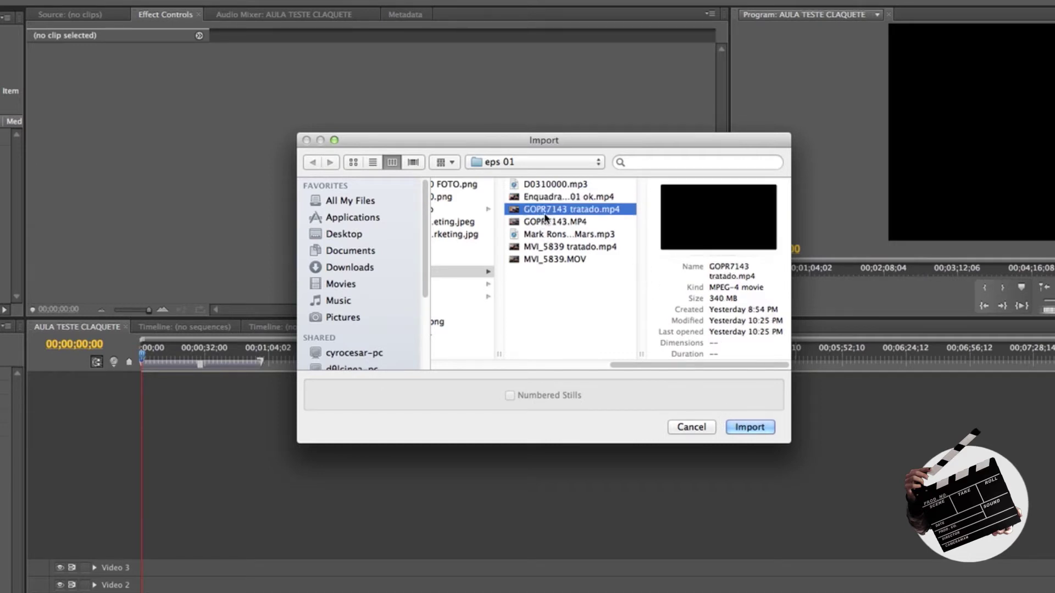
{"action": "left_click", "coordinate": [561, 247]}
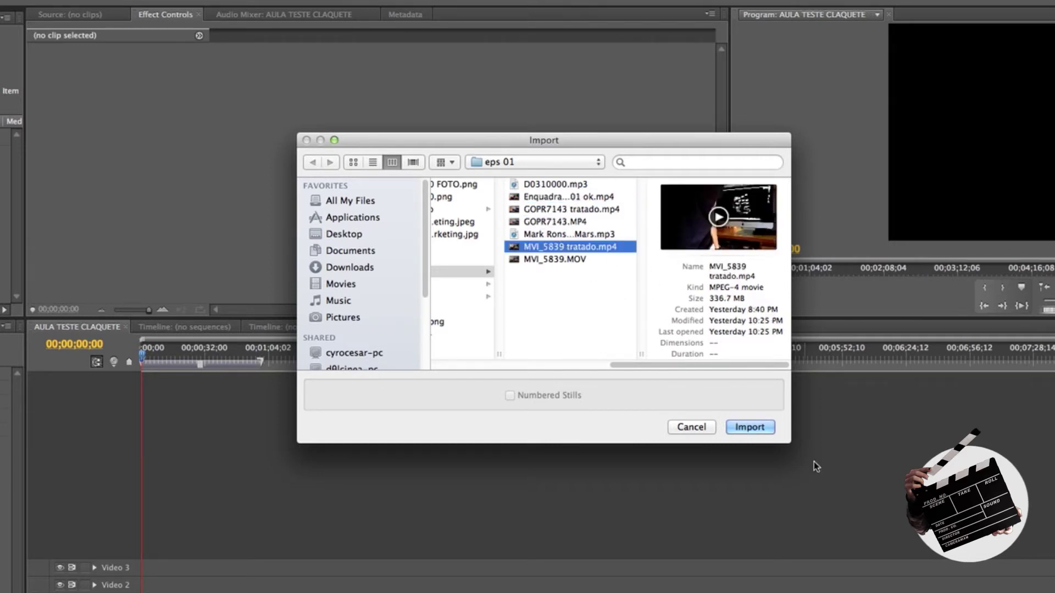
{"action": "left_click", "coordinate": [757, 434]}
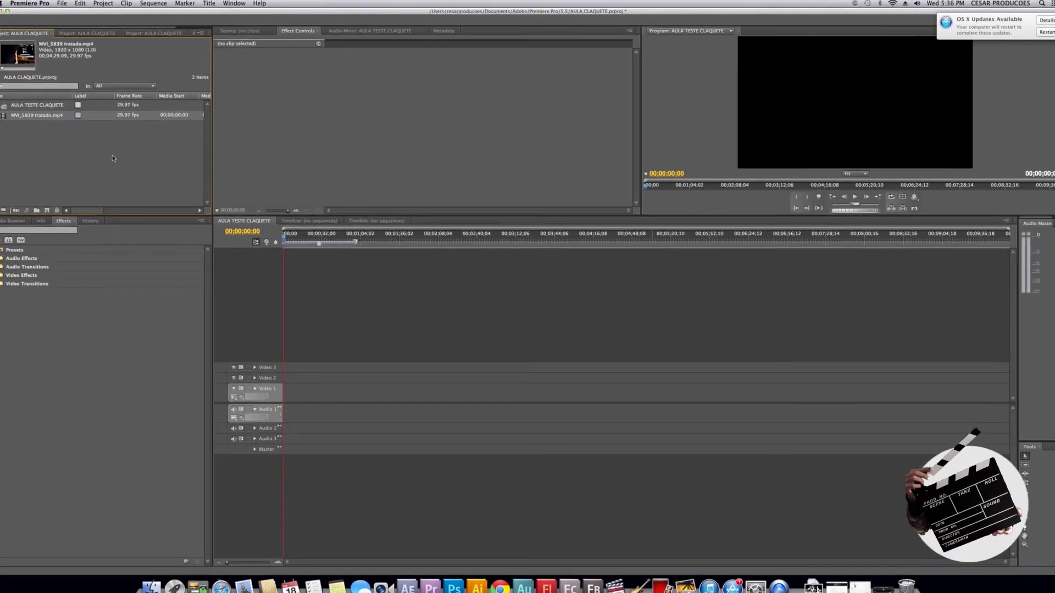
Place the imported clip on track Video 2 starting at about 00;00;15;10 and expand that track
{"action": "left_click", "coordinate": [113, 158]}
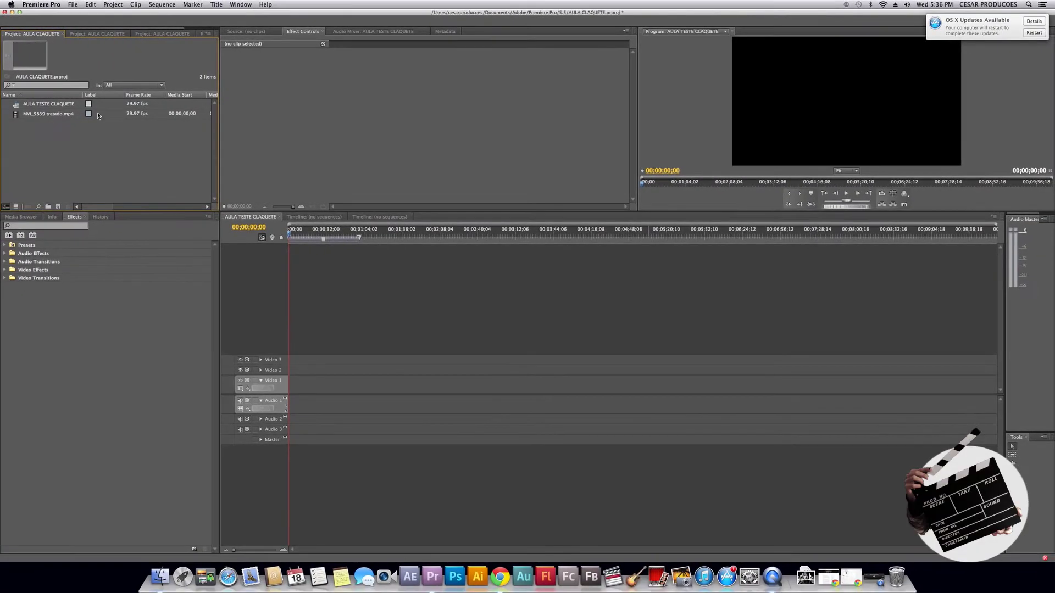
{"action": "left_click_drag", "start_coordinate": [45, 115], "coordinate": [325, 375]}
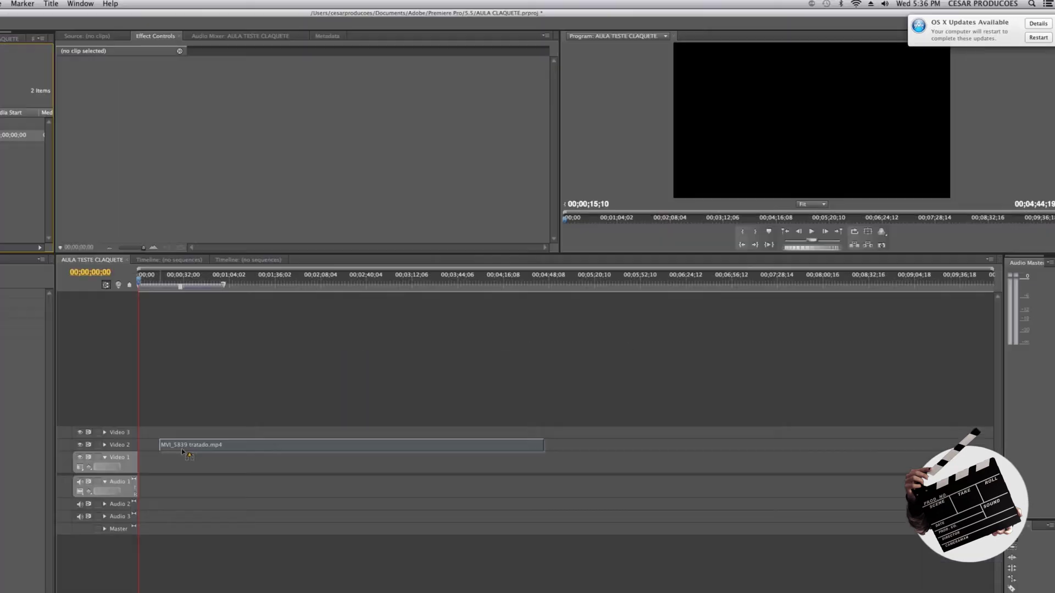
{"action": "left_click_drag", "start_coordinate": [183, 451], "coordinate": [183, 451]}
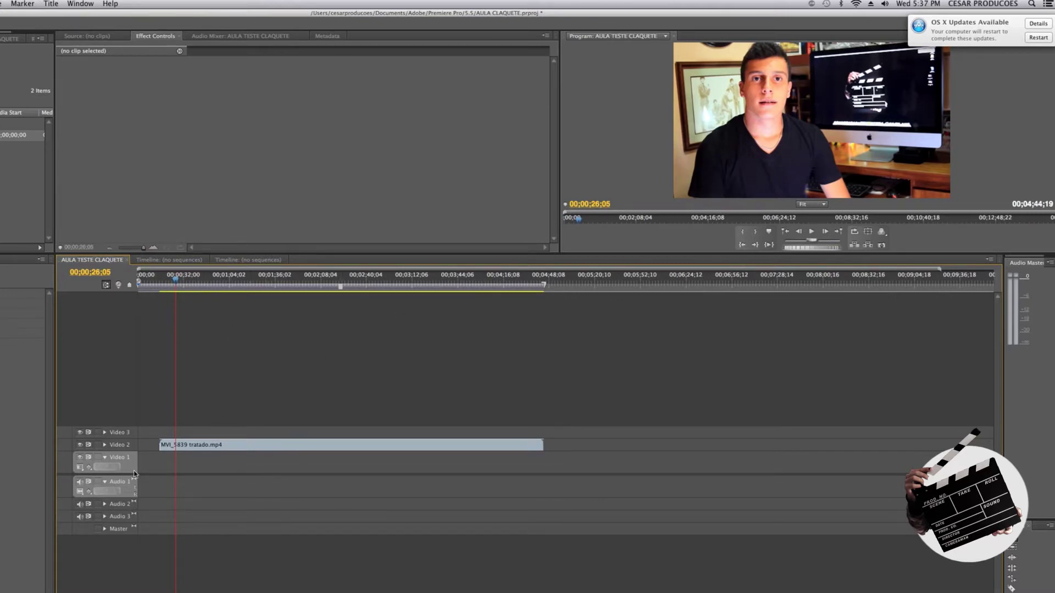
{"action": "left_click", "coordinate": [105, 446]}
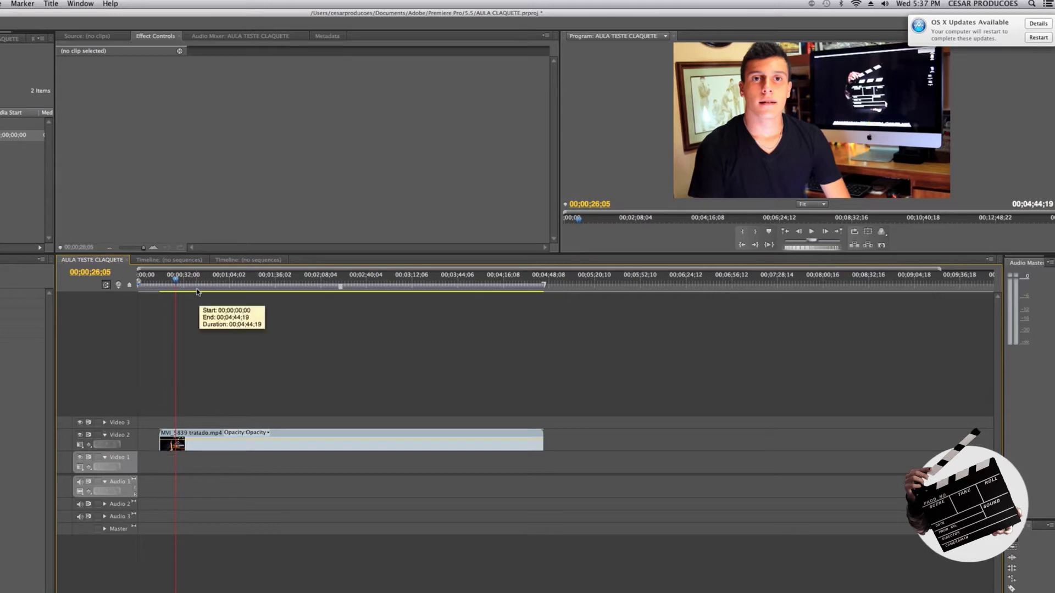
Preview different parts of the clip on the timeline, finishing with the playhead at 00;01;59;10
{"action": "left_click", "coordinate": [313, 282]}
{"action": "left_click", "coordinate": [445, 282]}
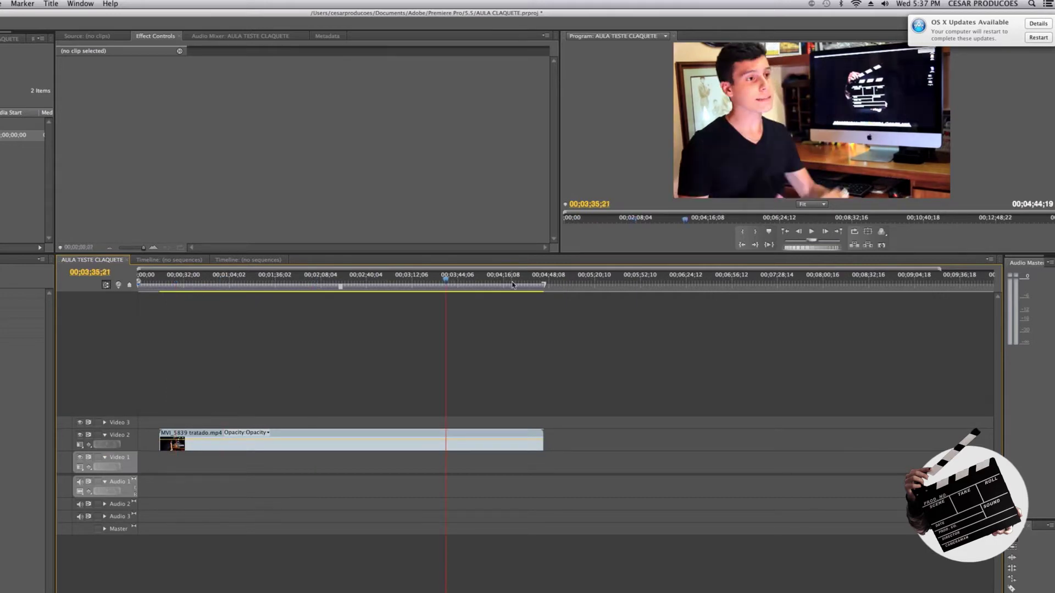
{"action": "left_click", "coordinate": [389, 278]}
{"action": "left_click", "coordinate": [271, 278]}
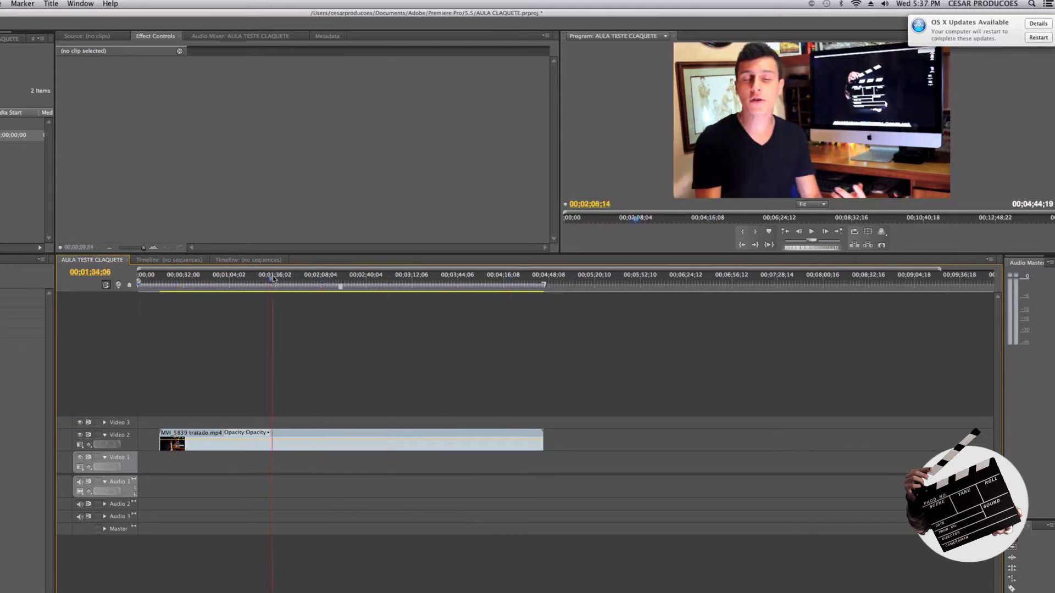
{"action": "left_click", "coordinate": [231, 278]}
{"action": "left_click", "coordinate": [164, 282]}
{"action": "left_click", "coordinate": [300, 280]}
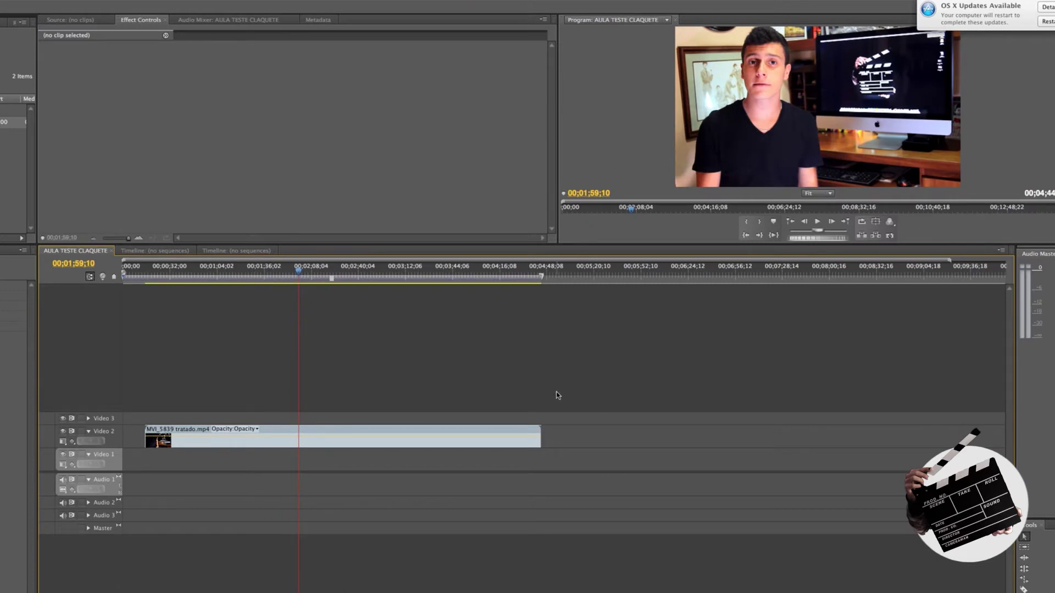
Cut the clip with the Razor tool at about 00;01;58, at 00;02;09;01 and at 00;02;25;20
{"action": "key", "text": "equal"}
{"action": "key", "text": "equal"}
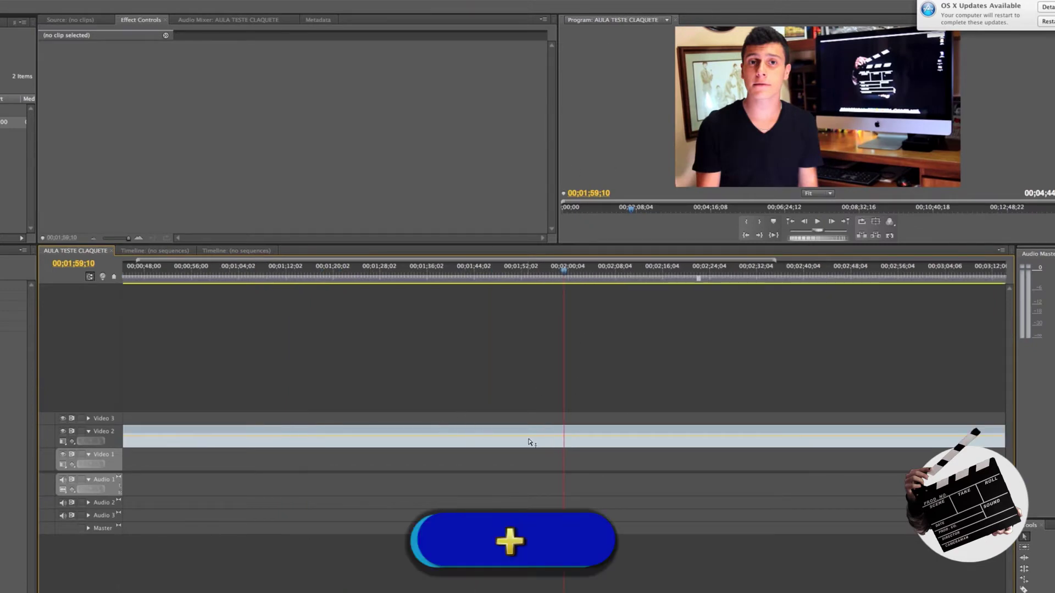
{"action": "key", "text": "c"}
{"action": "left_click", "coordinate": [556, 440]}
{"action": "left_click_drag", "start_coordinate": [569, 275], "coordinate": [503, 286]}
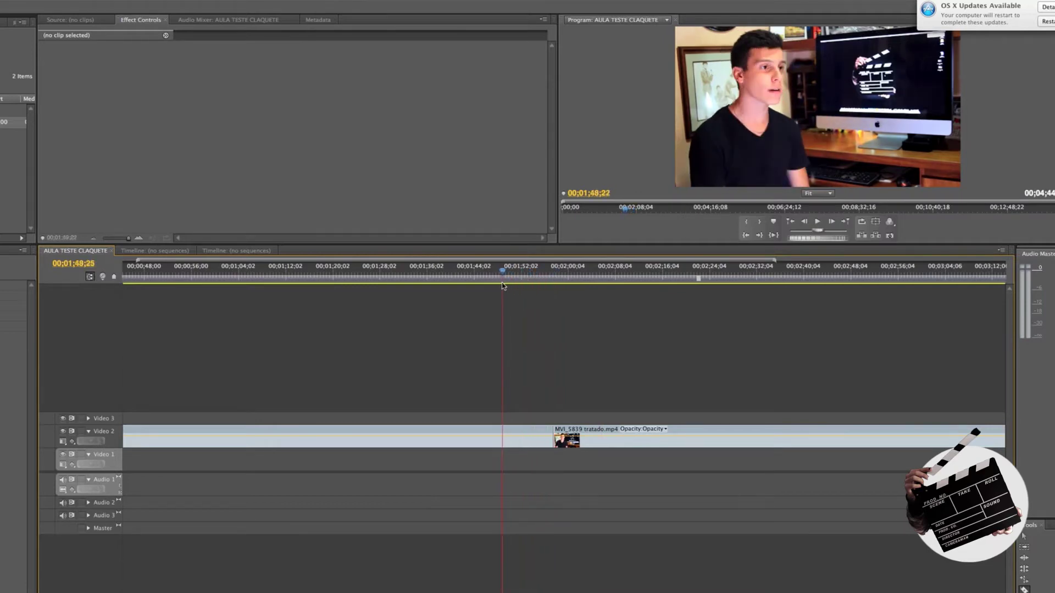
{"action": "left_click_drag", "start_coordinate": [567, 288], "coordinate": [621, 293]}
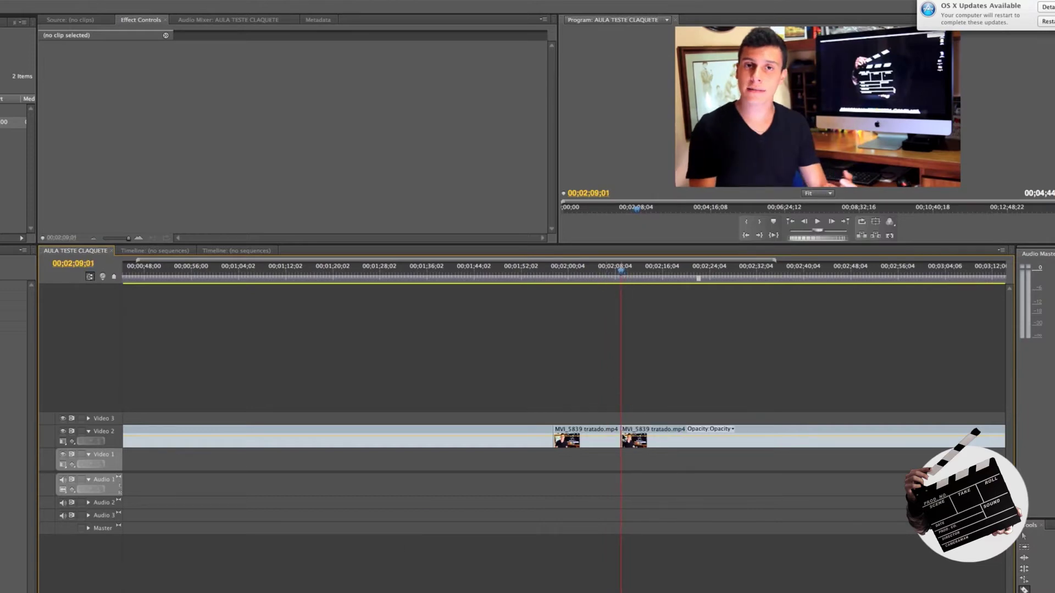
{"action": "key", "text": "c"}
{"action": "left_click_drag", "start_coordinate": [623, 271], "coordinate": [718, 271]}
{"action": "left_click", "coordinate": [727, 434]}
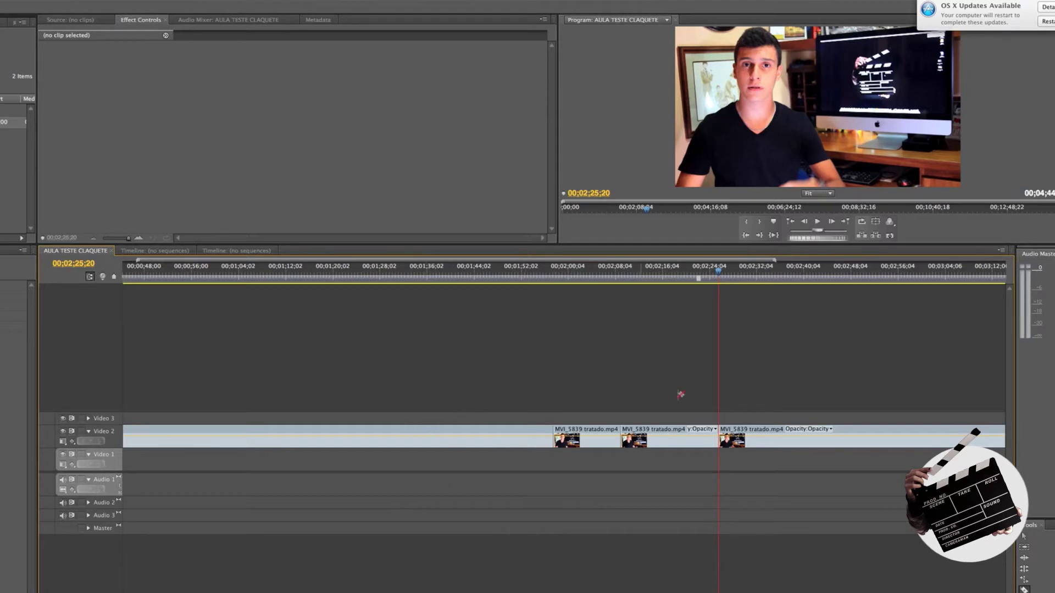
Delete all segments except the one between 00;02;09;01 and 00;02;25;20, and move it earlier to start at about 00;01;39
{"action": "left_click", "coordinate": [663, 445]}
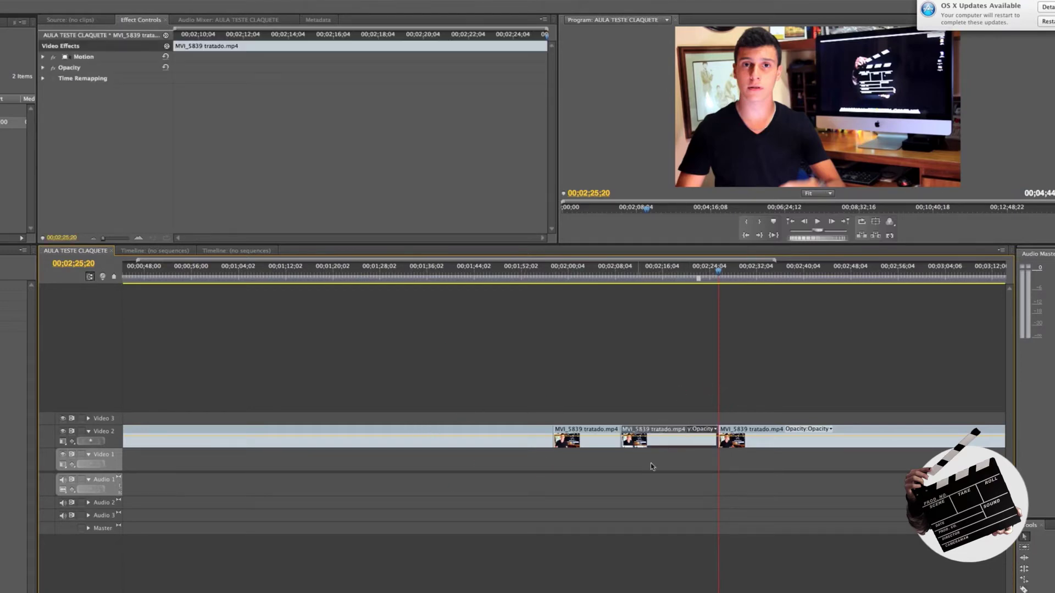
{"action": "left_click", "coordinate": [591, 447]}
{"action": "key", "text": "Delete"}
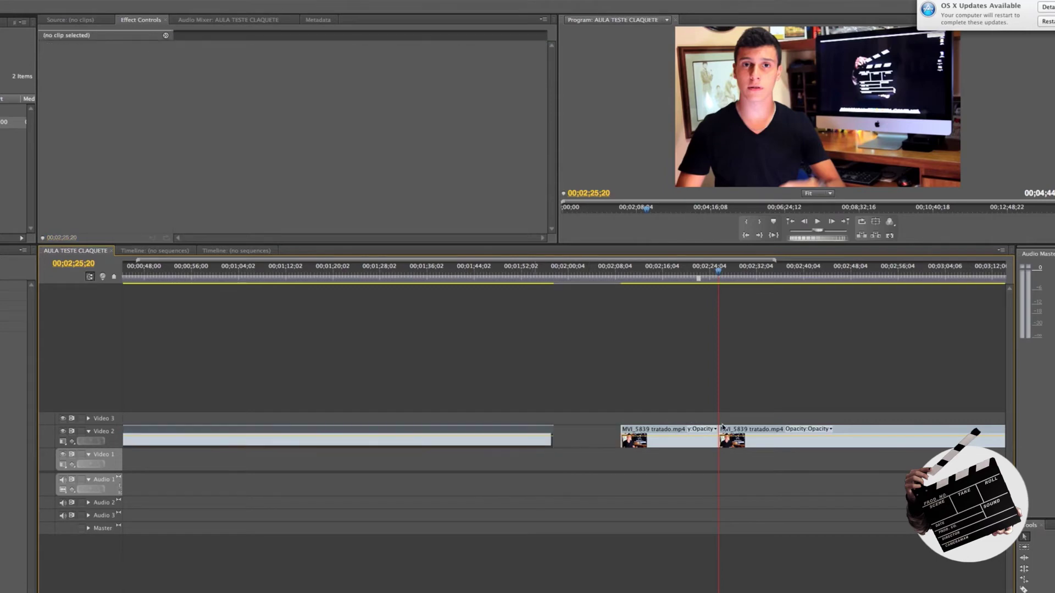
{"action": "left_click", "coordinate": [766, 444]}
{"action": "key", "text": "Delete"}
{"action": "left_click_drag", "start_coordinate": [670, 439], "coordinate": [495, 442]}
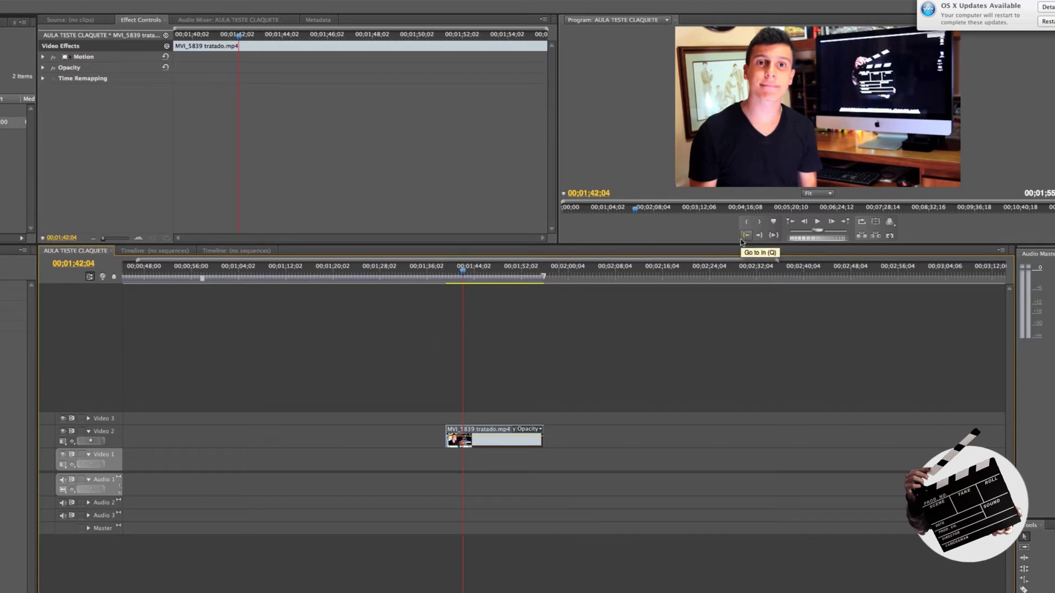
Play through the remaining clip and cut it with the Razor tool at 00;01;43;28 and 00;01;48;23
{"action": "key", "text": "space"}
{"action": "key", "text": "space"}
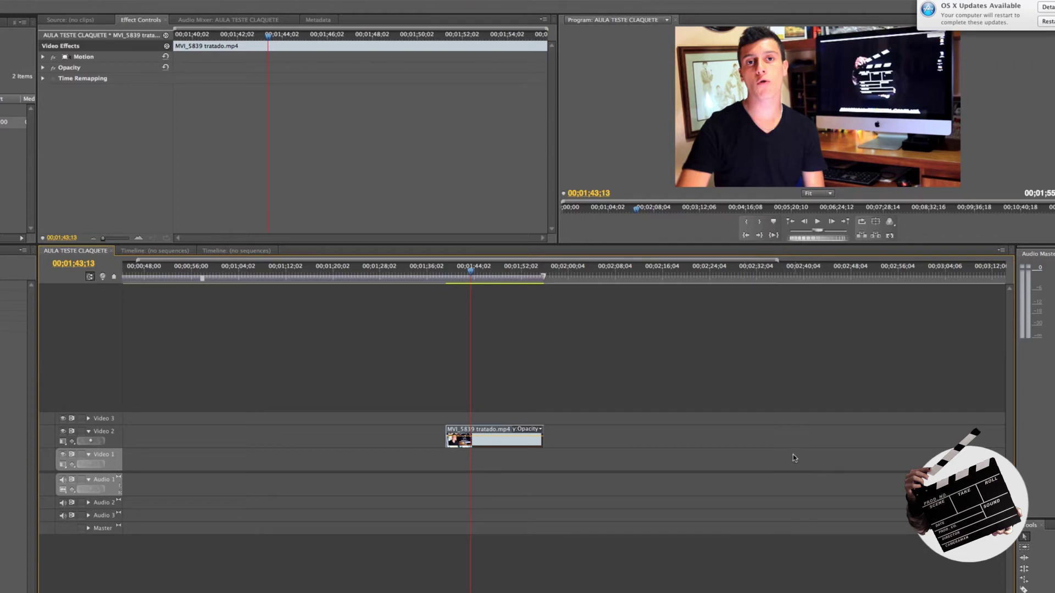
{"action": "key", "text": "equal"}
{"action": "key", "text": "equal"}
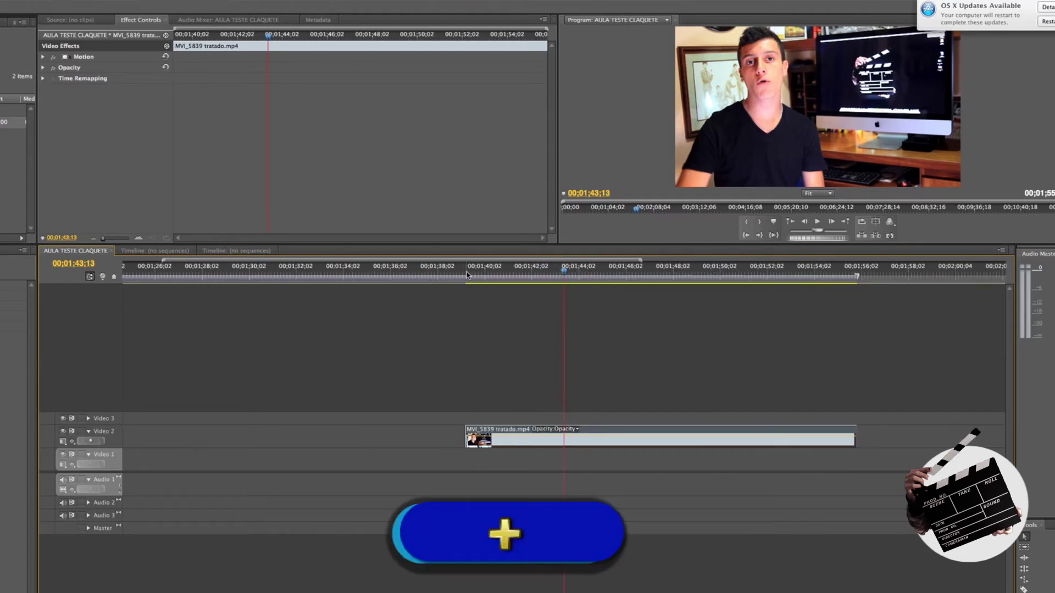
{"action": "left_click_drag", "start_coordinate": [470, 276], "coordinate": [537, 277]}
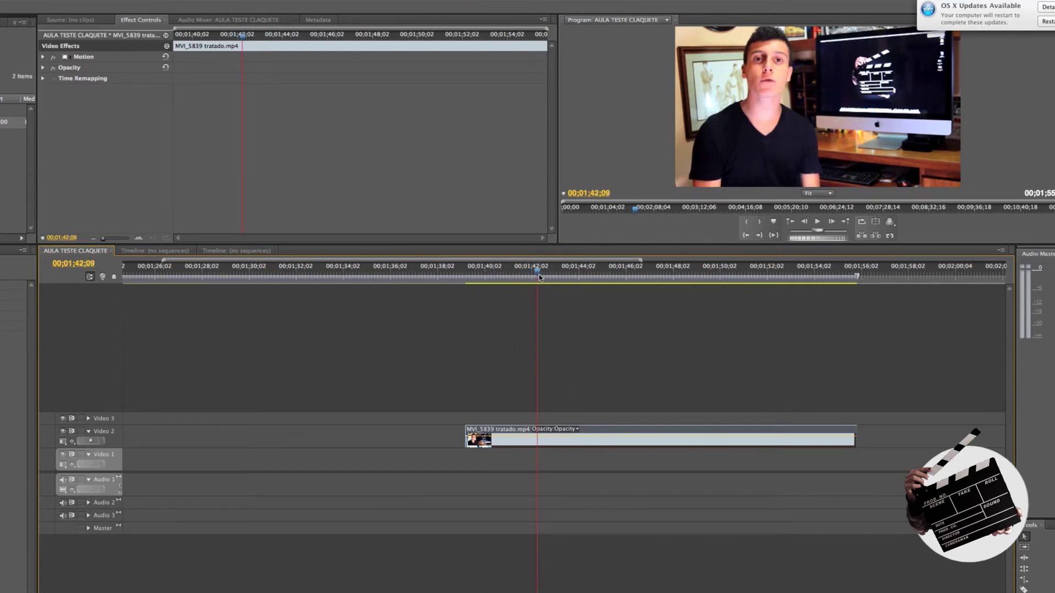
{"action": "key", "text": "space"}
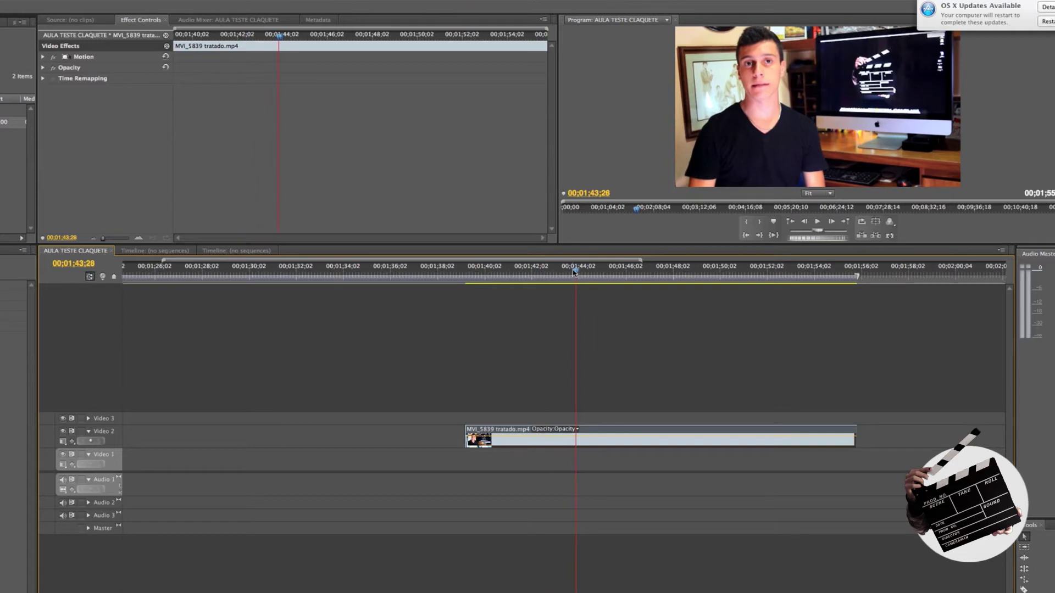
{"action": "key", "text": "c"}
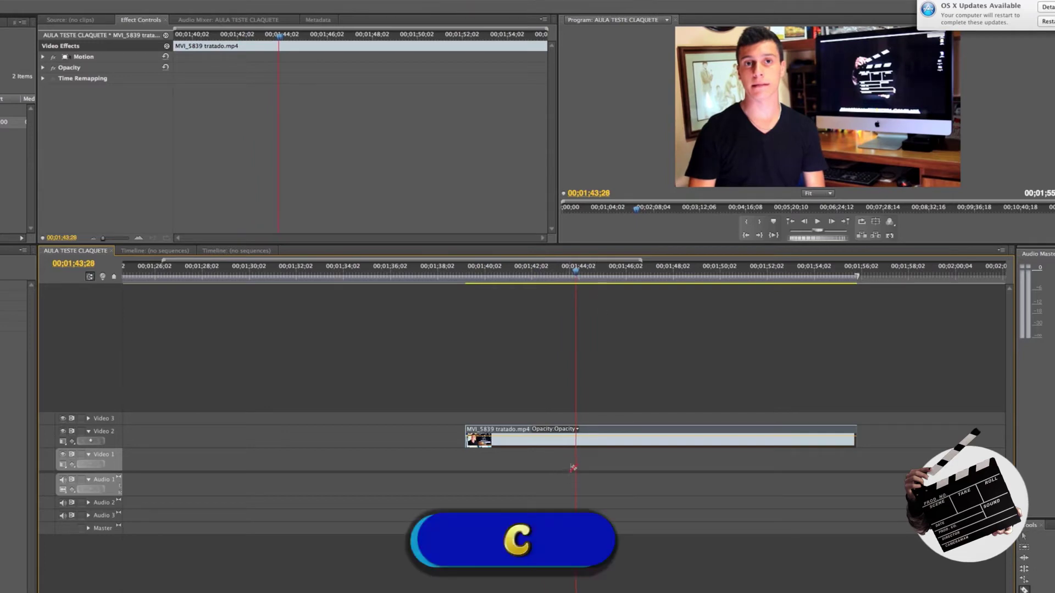
{"action": "left_click", "coordinate": [577, 438]}
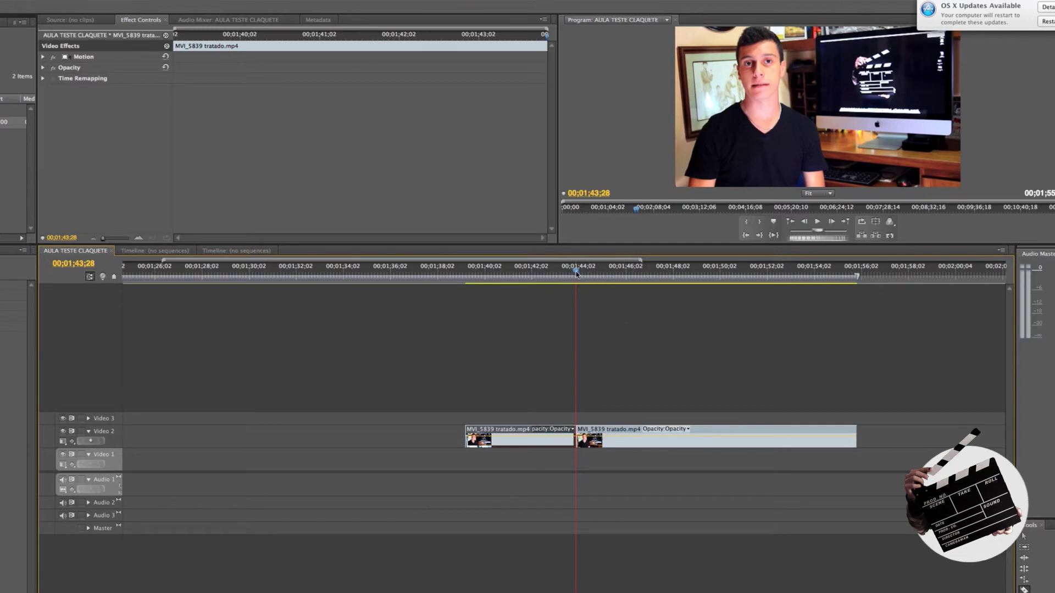
{"action": "left_click_drag", "start_coordinate": [578, 273], "coordinate": [690, 283]}
{"action": "key", "text": "c"}
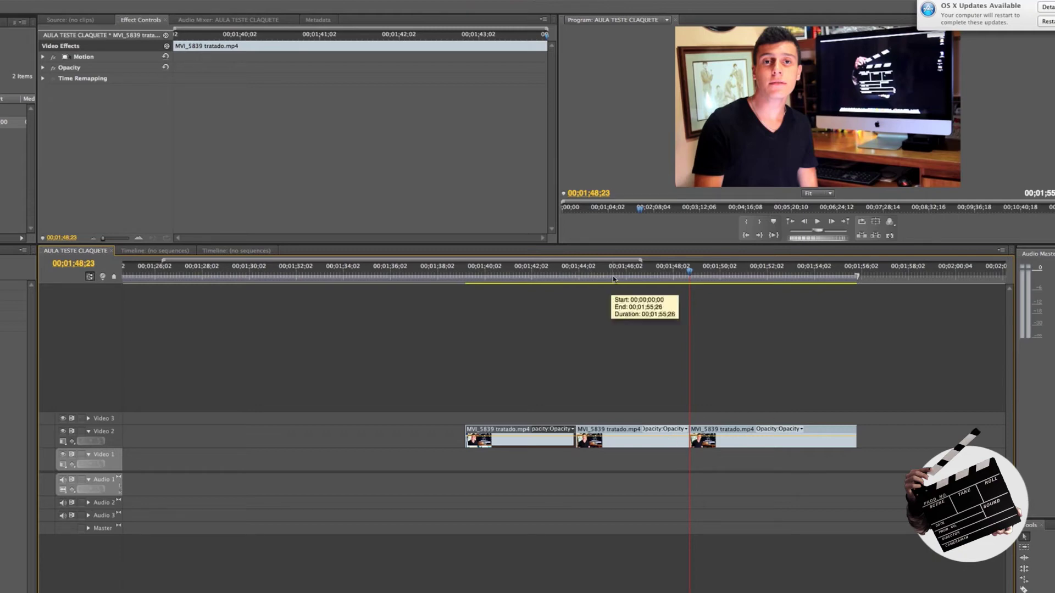
Enlarge the middle segment to a scale of about 150.4 and reposition its frame to about 867.6, 788.4 to tighten the framing
{"action": "left_click", "coordinate": [615, 271]}
{"action": "left_click", "coordinate": [617, 433]}
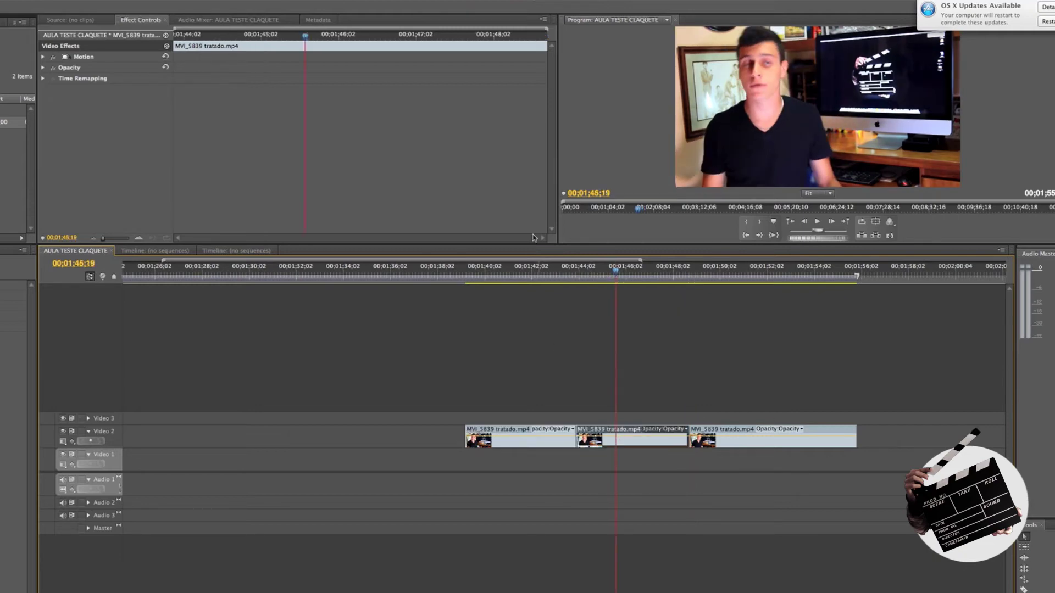
{"action": "key", "text": "space"}
{"action": "key", "text": "space"}
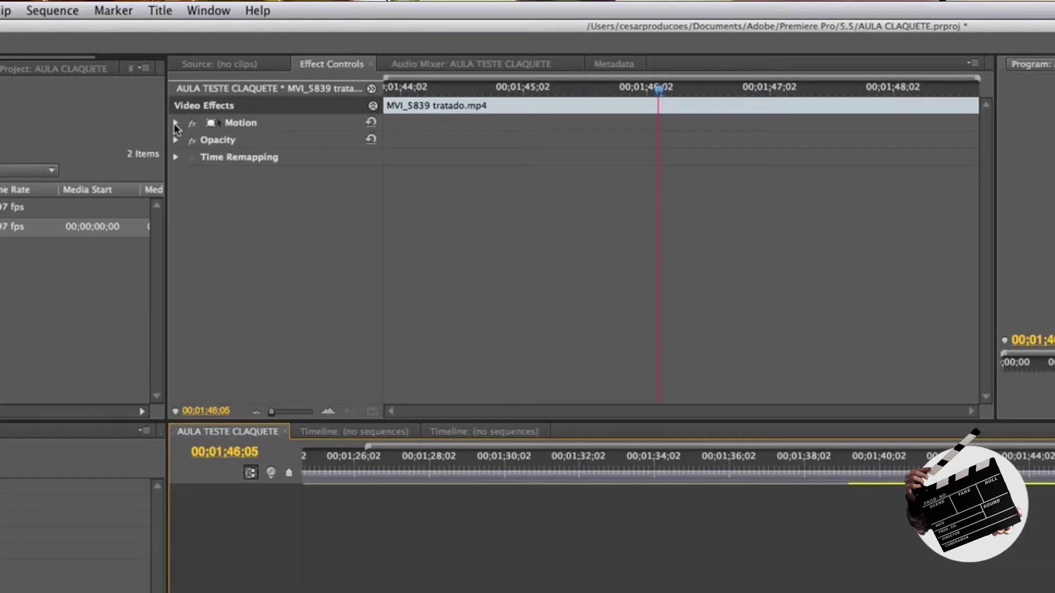
{"action": "left_click", "coordinate": [43, 57]}
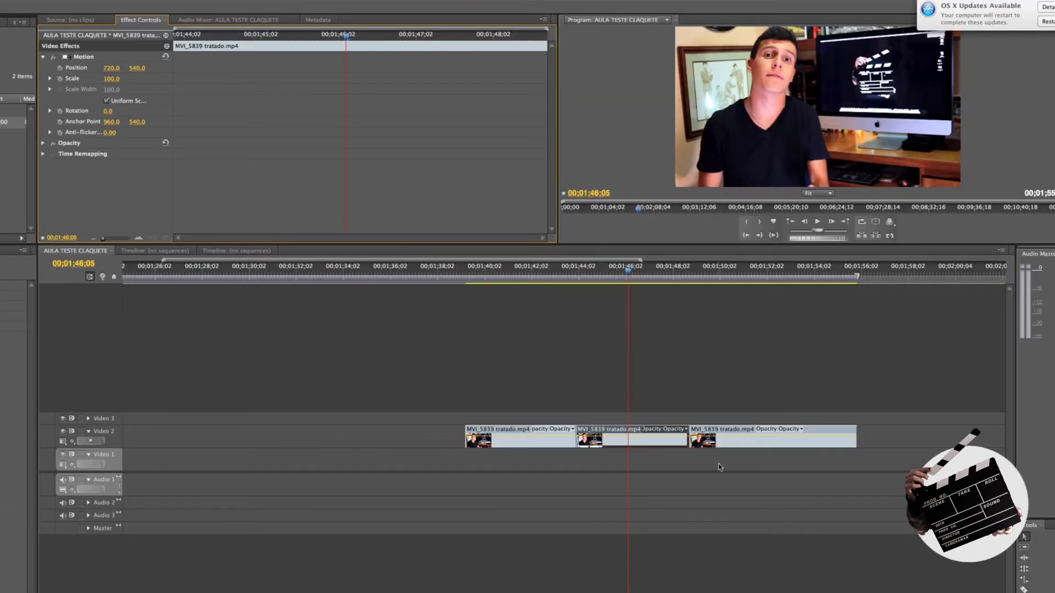
{"action": "left_click", "coordinate": [737, 152]}
{"action": "left_click_drag", "start_coordinate": [675, 110], "coordinate": [593, 142]}
{"action": "left_click_drag", "start_coordinate": [740, 113], "coordinate": [773, 158]}
{"action": "left_click_drag", "start_coordinate": [646, 161], "coordinate": [630, 159]}
{"action": "left_click_drag", "start_coordinate": [695, 154], "coordinate": [691, 147]}
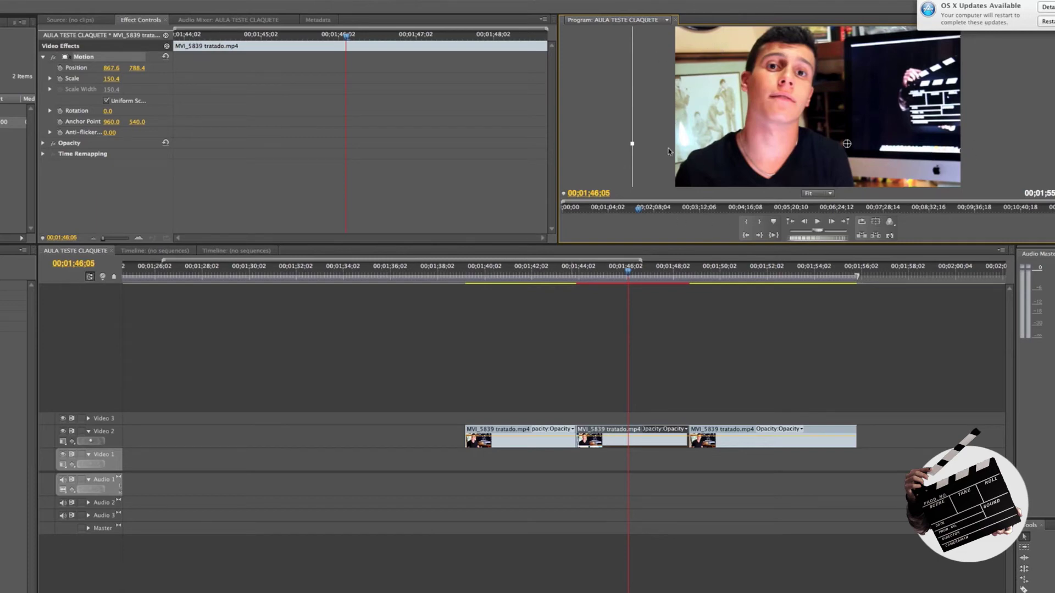
Fine-tune the middle segment's scale to 151.0 and play back the cuts into and out of it to check the tighter framing
{"action": "left_click_drag", "start_coordinate": [631, 144], "coordinate": [629, 143]}
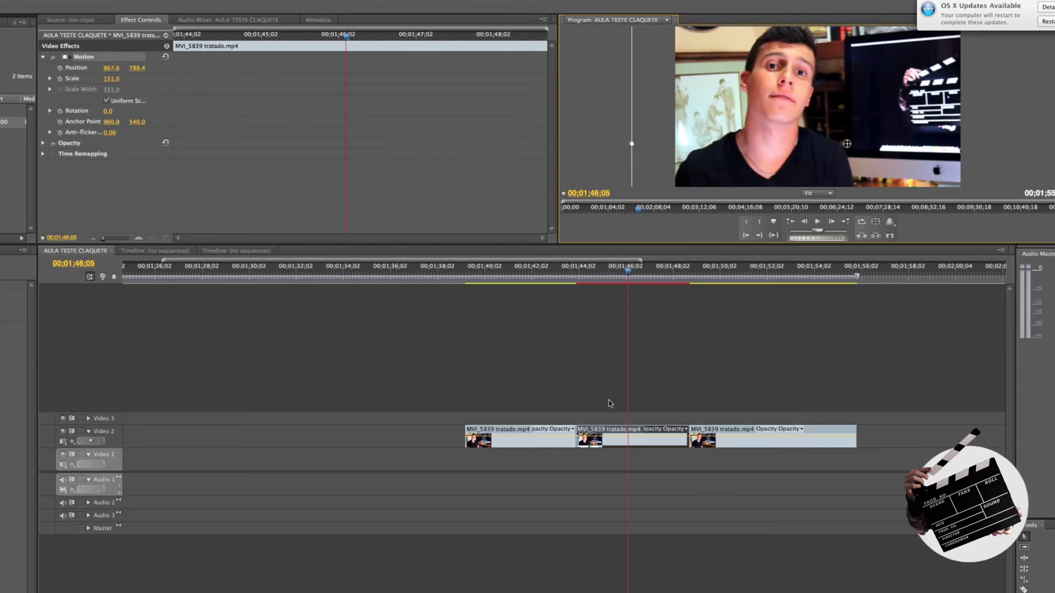
{"action": "left_click", "coordinate": [534, 268]}
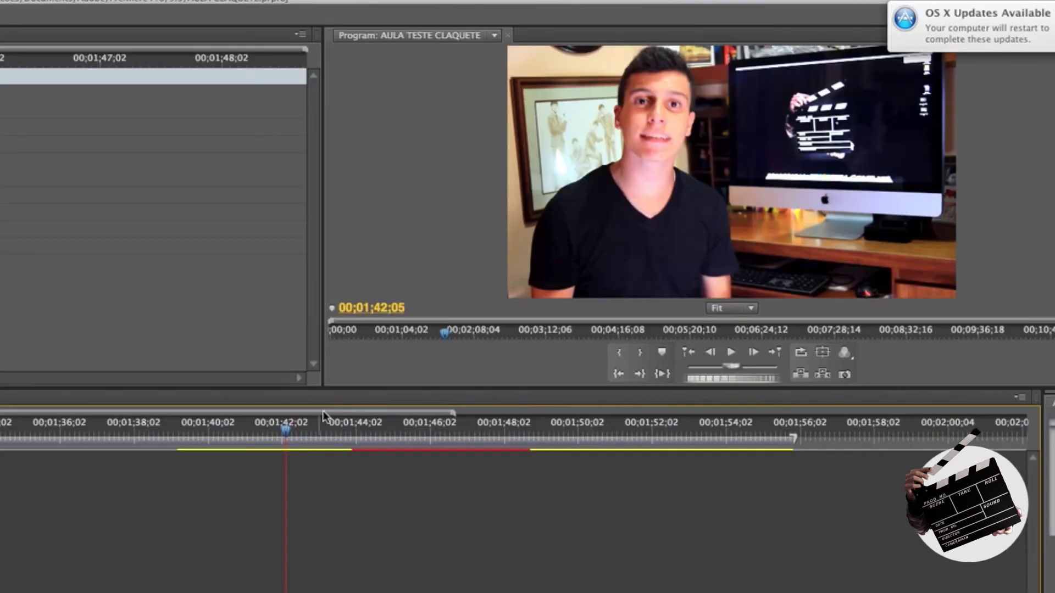
{"action": "left_click", "coordinate": [560, 269]}
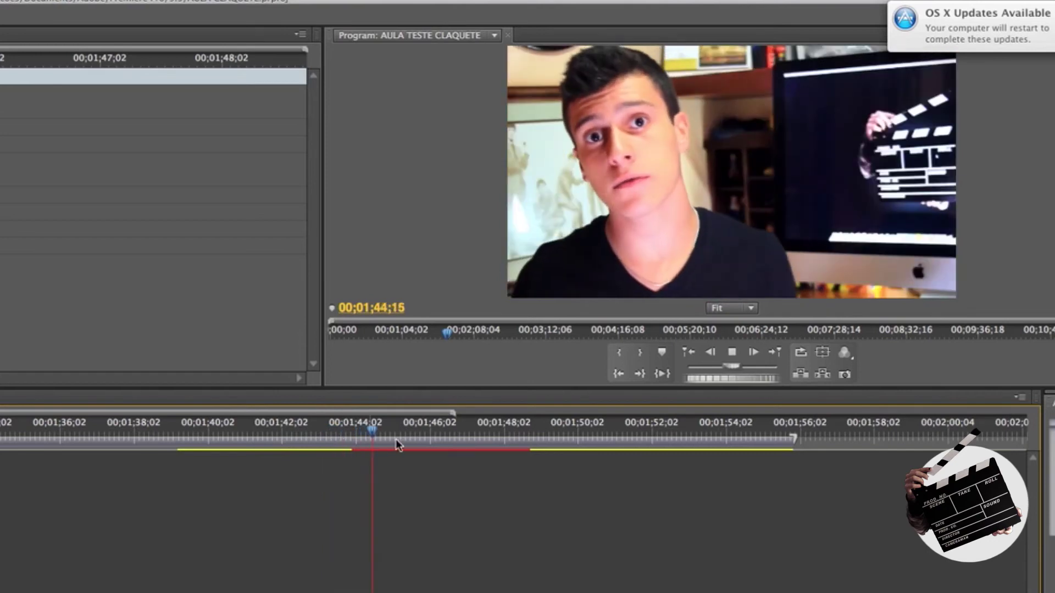
{"action": "key", "text": "space"}
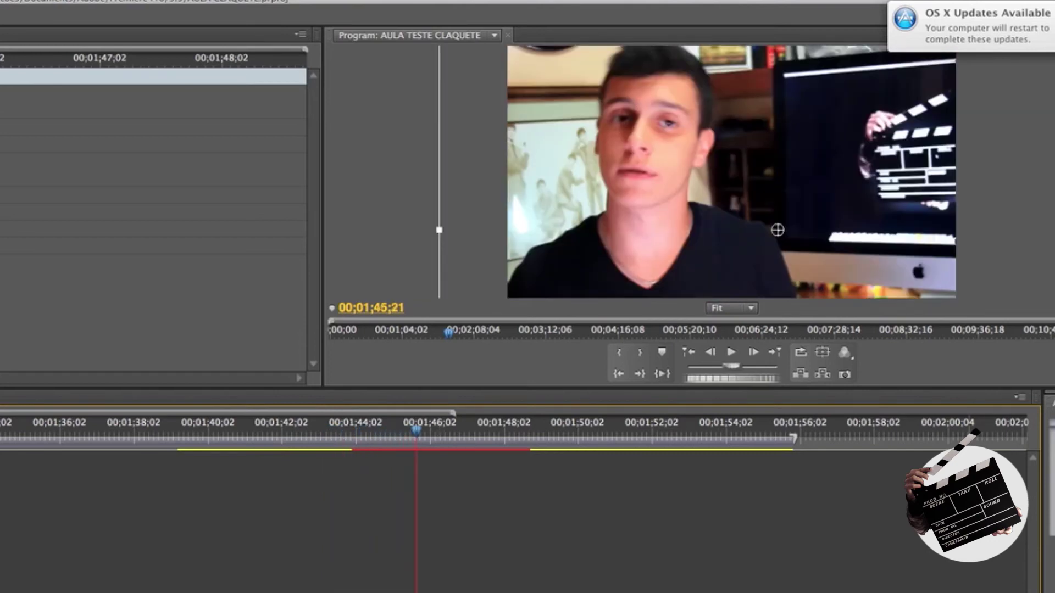
{"action": "left_click_drag", "start_coordinate": [506, 434], "coordinate": [514, 437]}
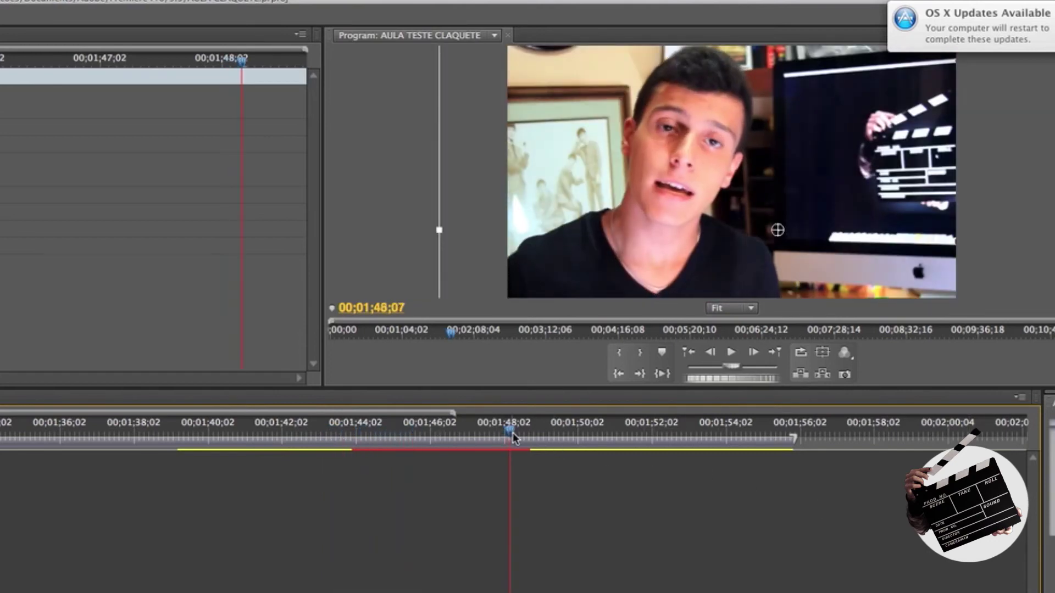
{"action": "key", "text": "space"}
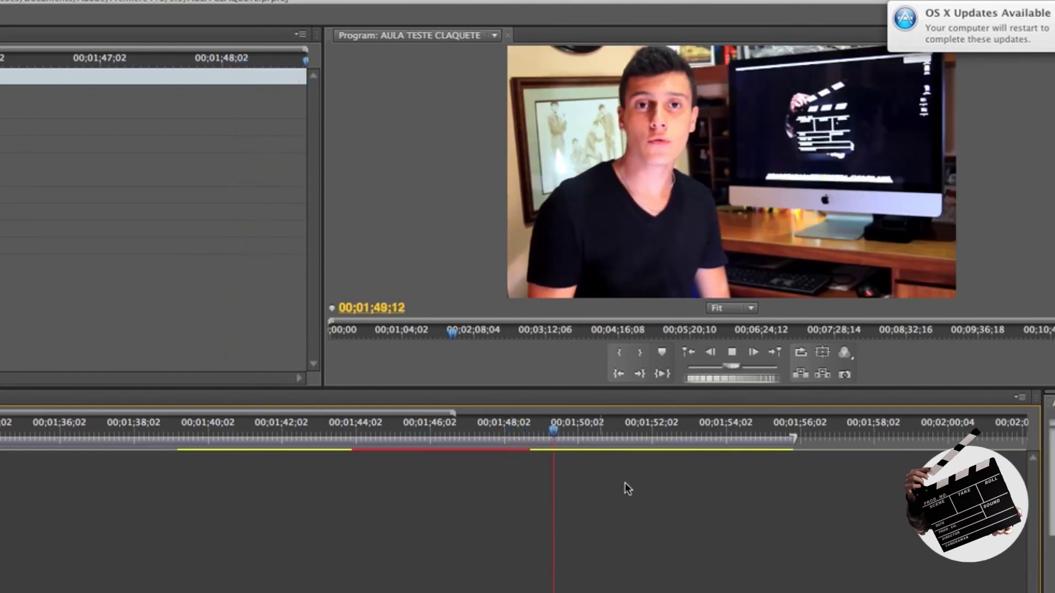